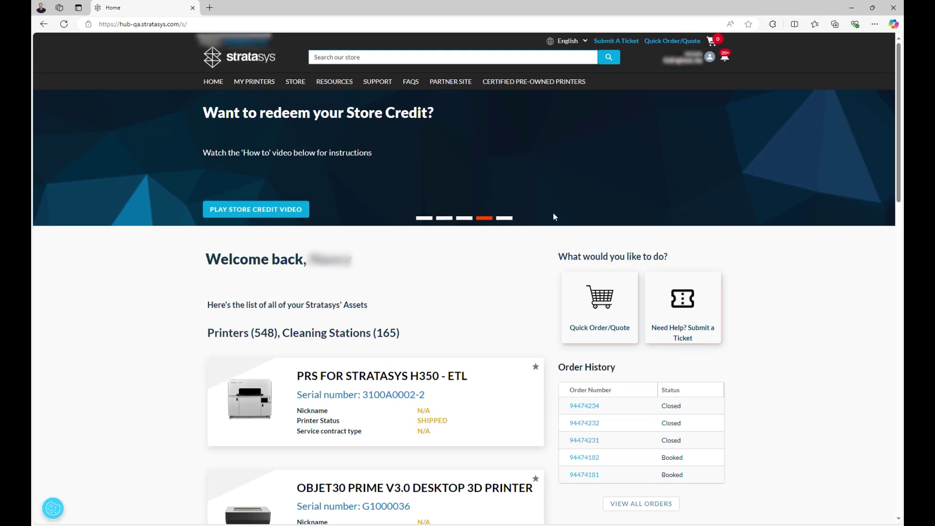
Open the quick order form and populate it with the two GC-SLPRO rows for printers D32220 and D32107 copied from the Excel sheet
click(678, 42)
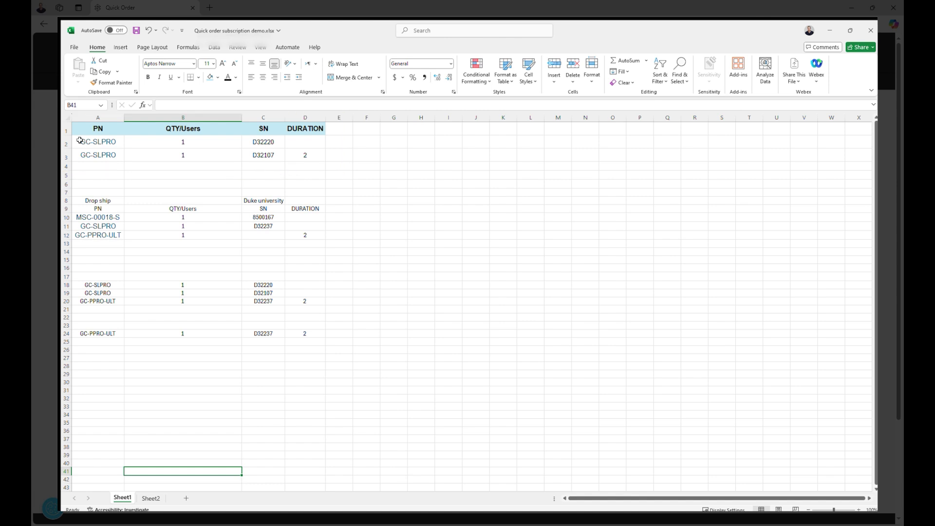
drag(80, 141, 303, 156)
key(ctrl+c)
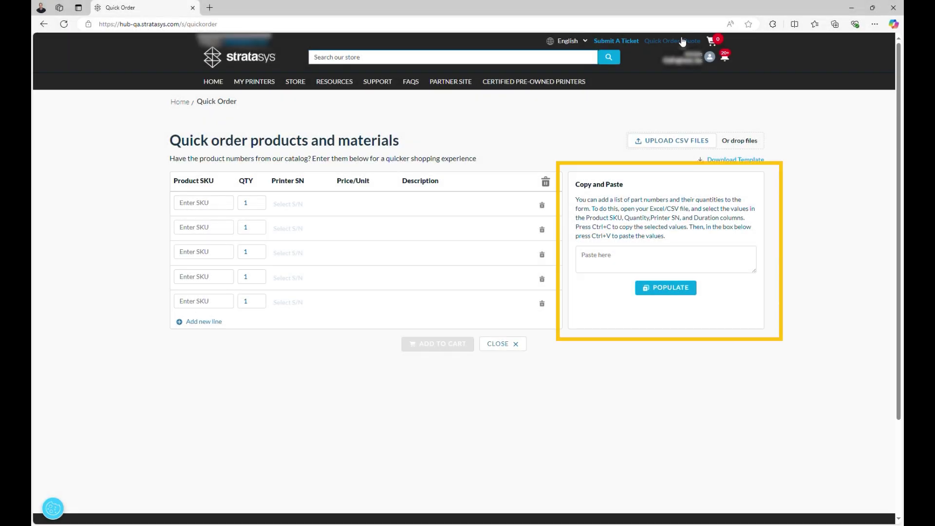
click(598, 265)
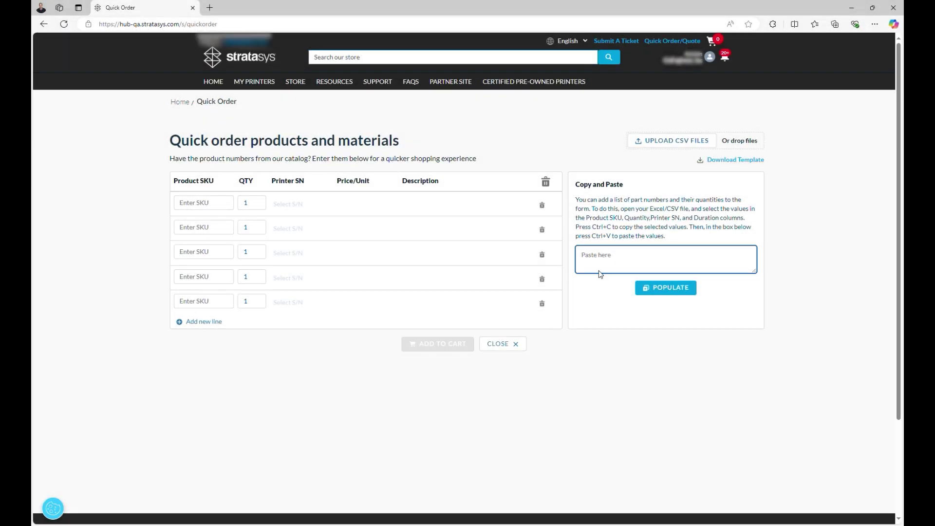
key(ctrl+v)
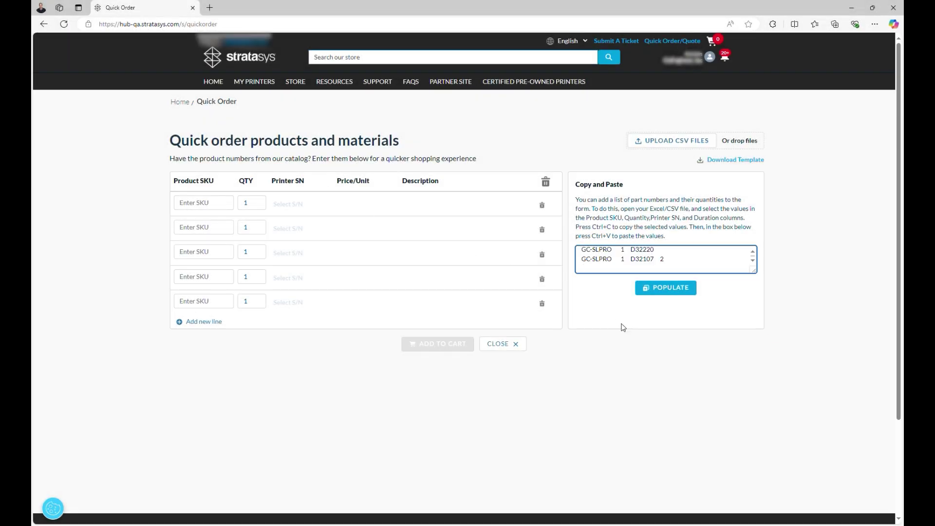
click(659, 290)
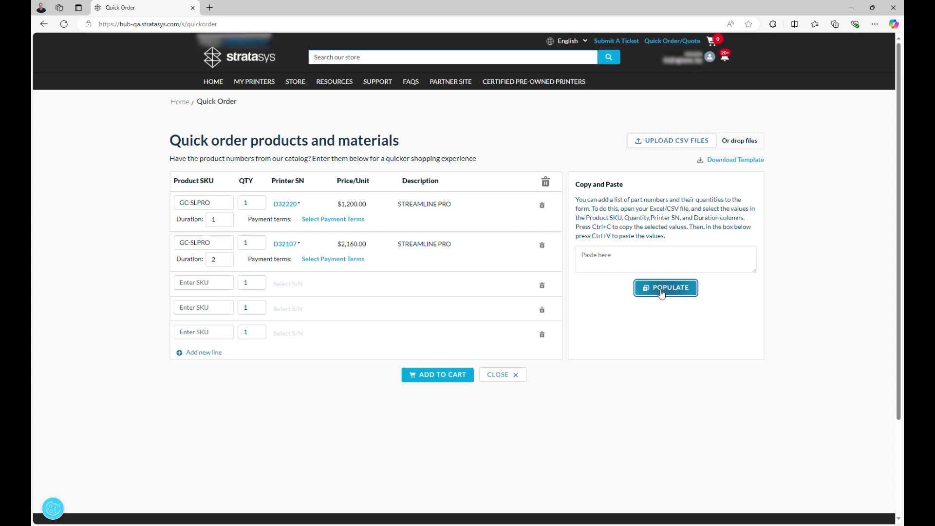
Set the payment terms of the D32220 order line to 1 yr monthly payments = 12 installments, begin at day 0
click(360, 219)
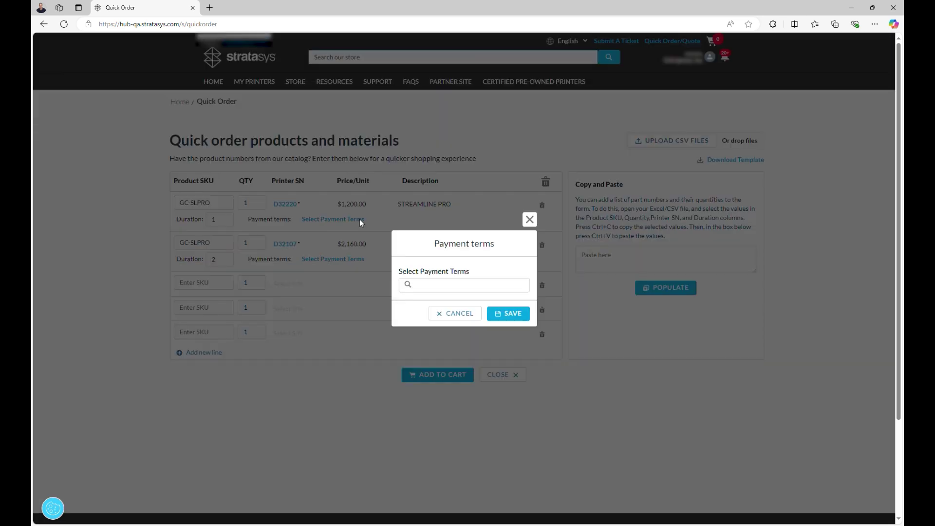
click(428, 289)
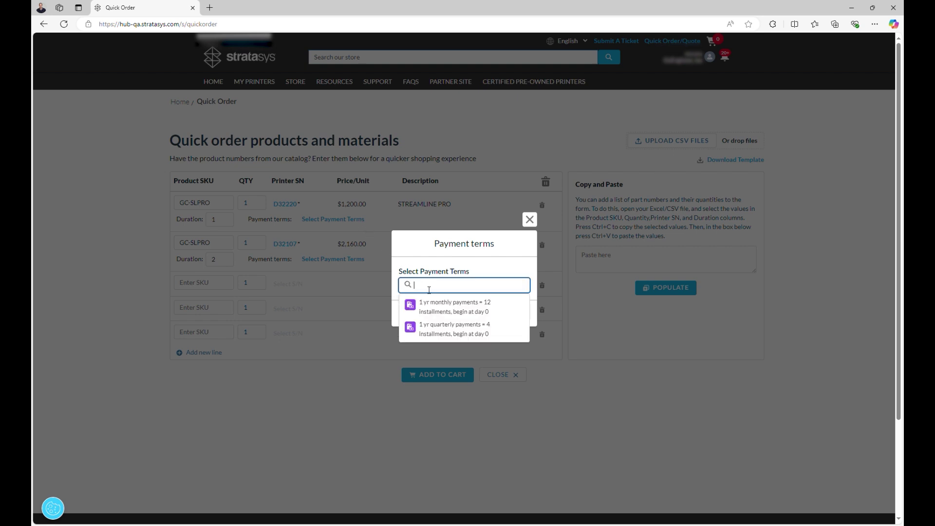
click(431, 304)
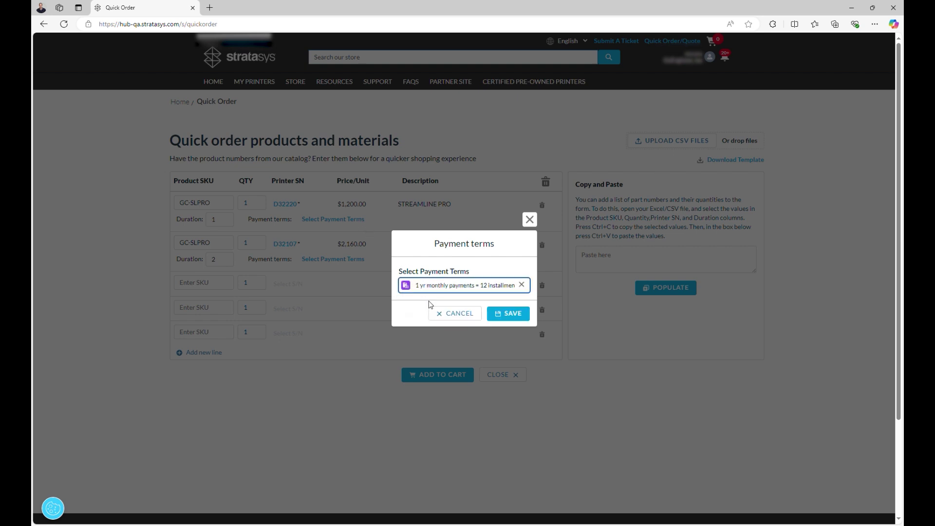
click(505, 316)
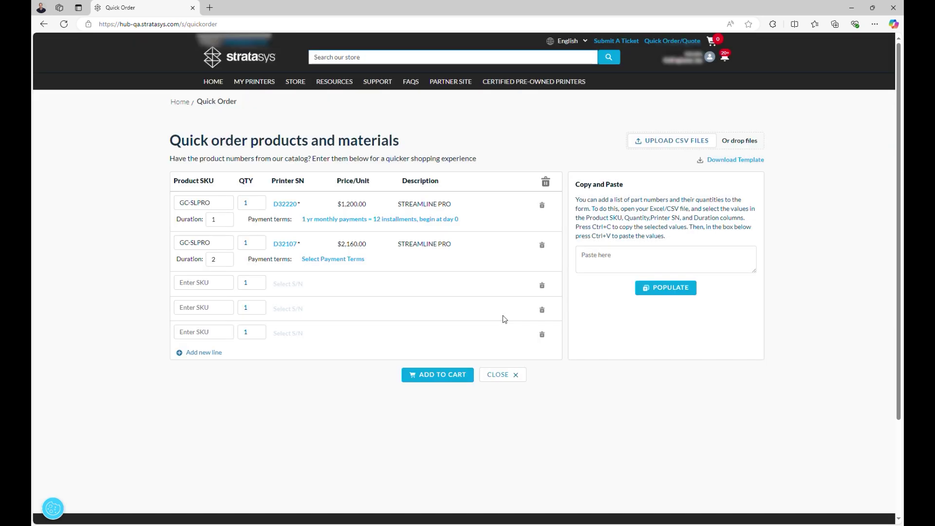
Add the quick order lines to the cart and set the D32107 subscription's duration to 1 year
click(437, 373)
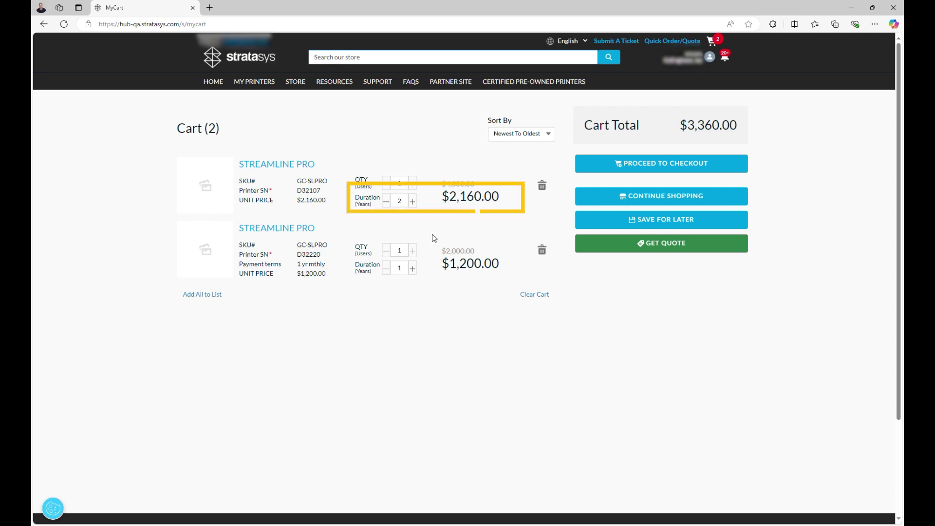
click(386, 201)
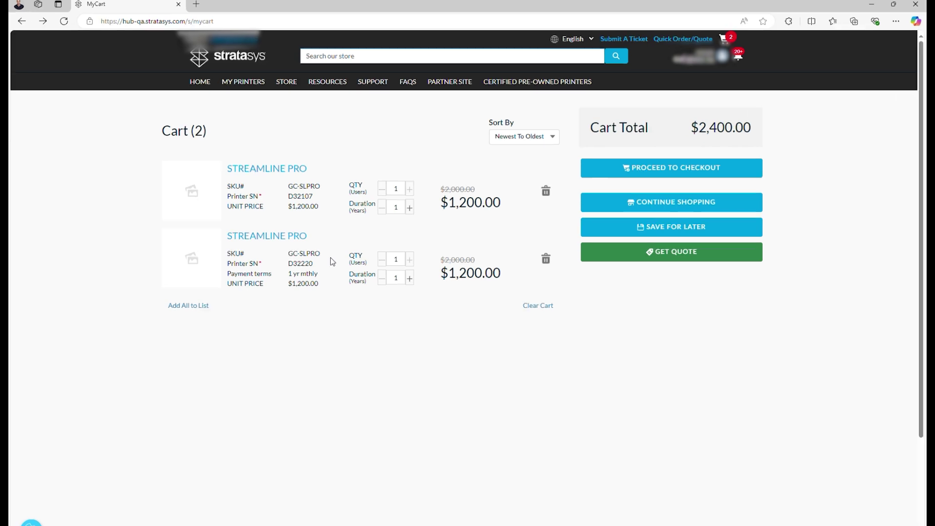
Look at the store catalog's product categories, including Software, and return to the cart
click(250, 86)
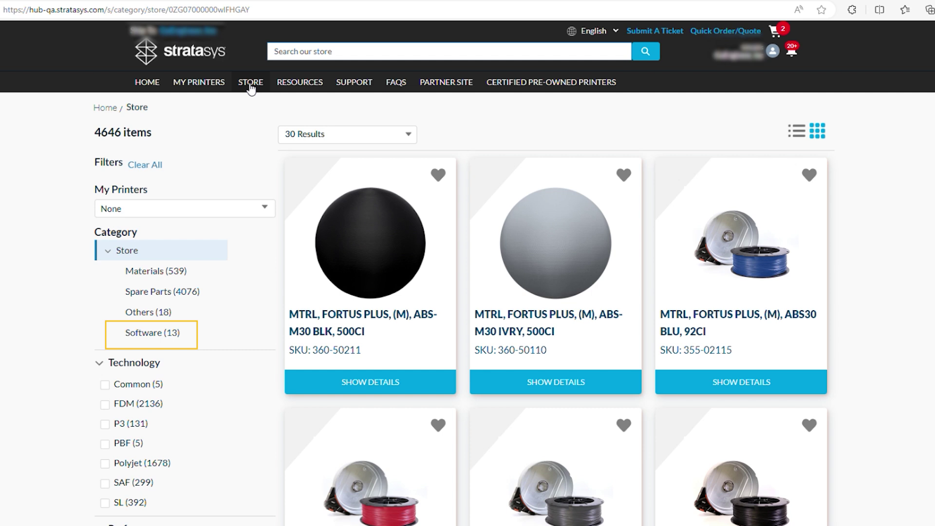
click(43, 26)
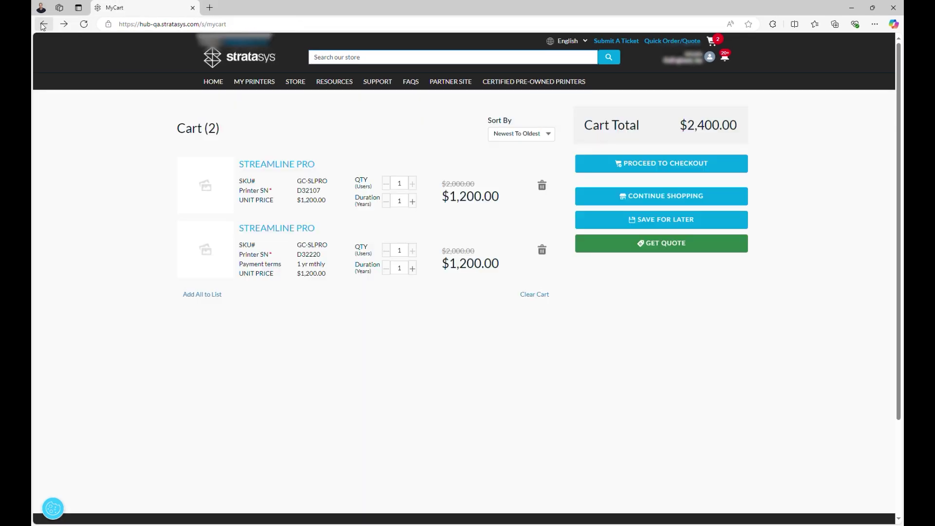
Search the store for the SKU GC-SLPRO copied from the cart and open the Streamline Pro product details
drag(305, 186, 330, 187)
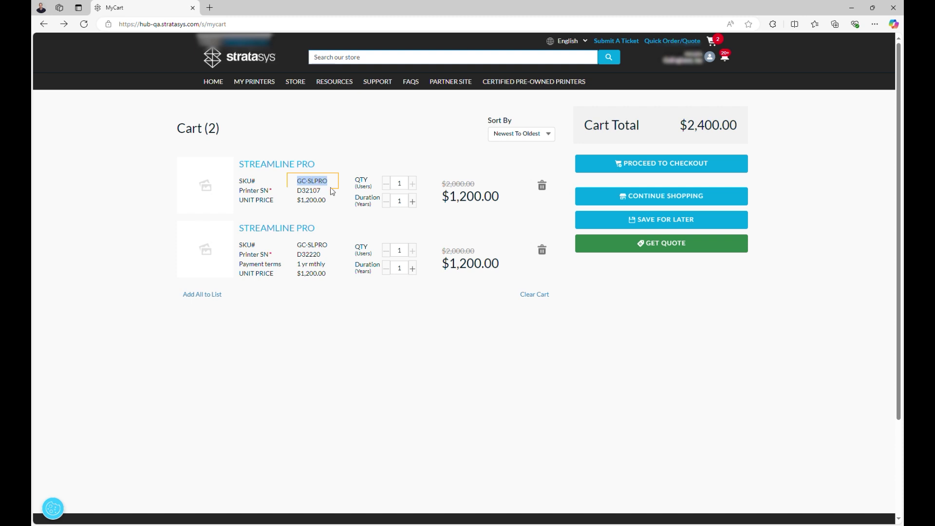
click(330, 60)
key(ctrl+v)
click(609, 58)
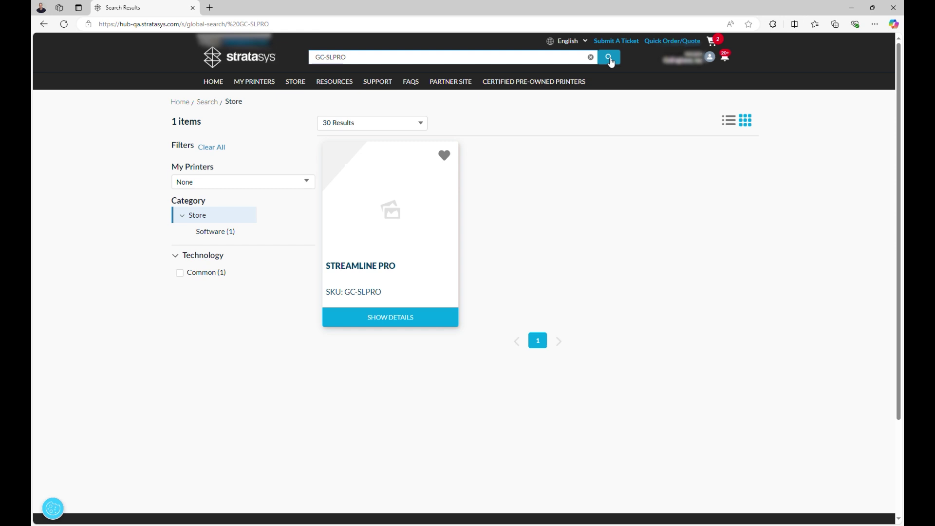
click(400, 315)
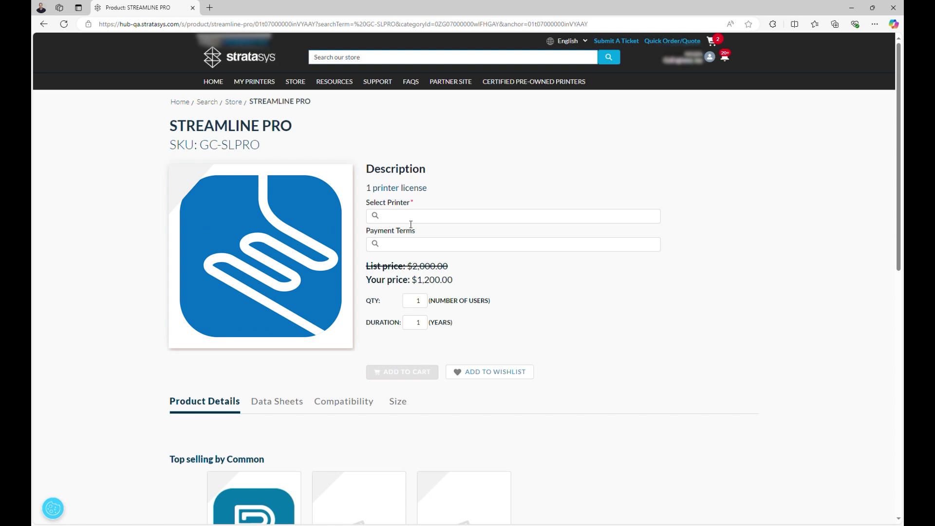
Select printer D32003-F370 and the payment terms 1 yr monthly payments = 12 installments, begin at day 0, for Streamline Pro
click(408, 217)
text(d32)
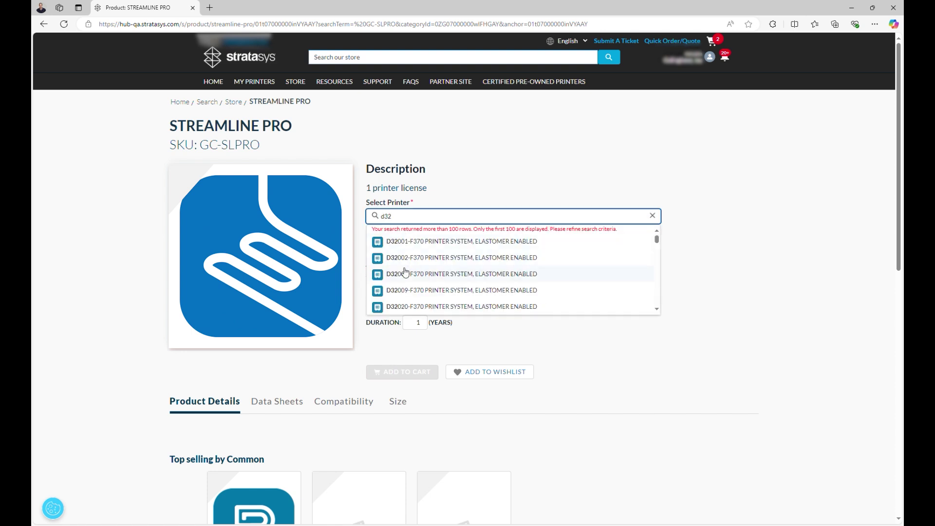
click(407, 274)
click(404, 250)
click(403, 263)
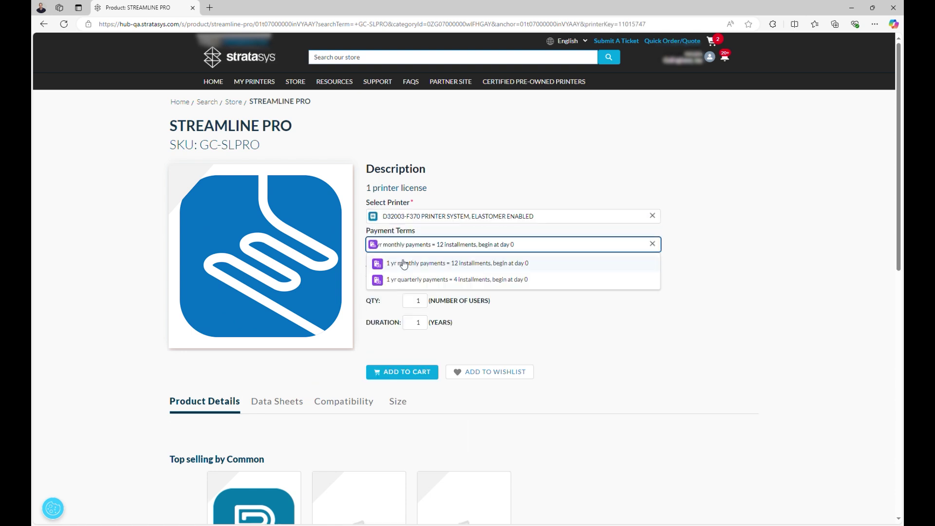
Set the Streamline Pro duration to 2 years, add it to the cart and dismiss the confirmation
click(423, 319)
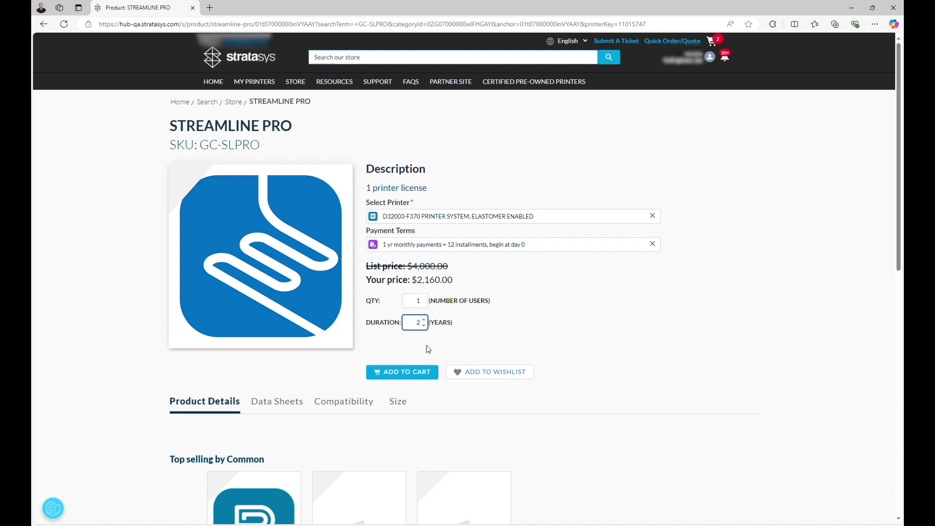
click(425, 372)
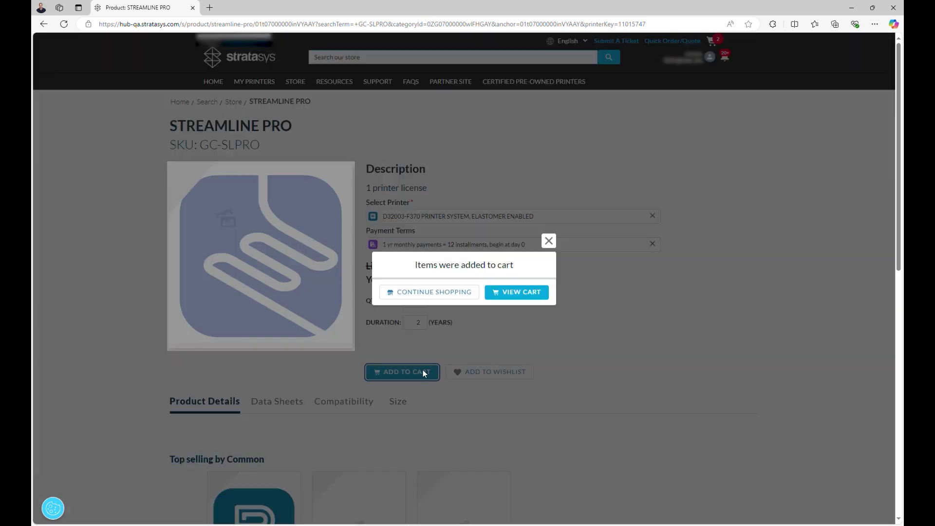
click(549, 243)
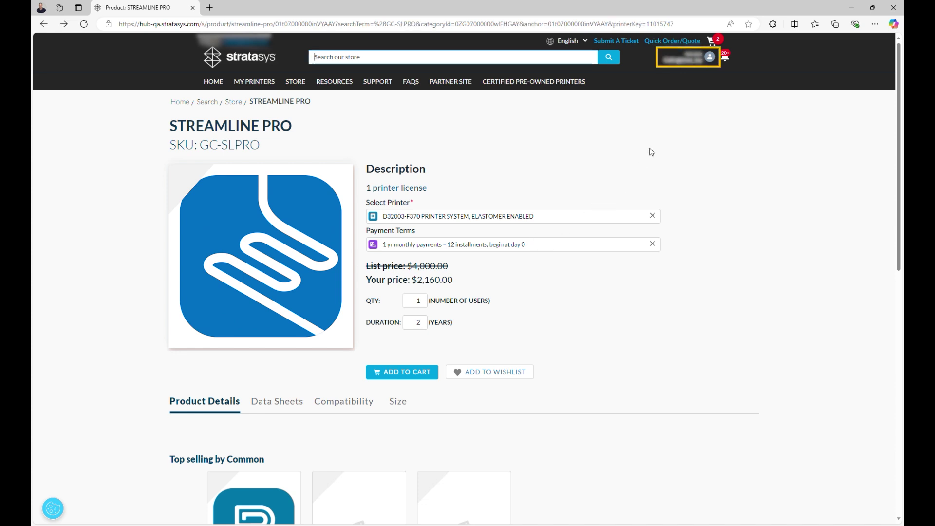
Open the account profile's software licenses and search them for "abb"
click(698, 65)
click(685, 78)
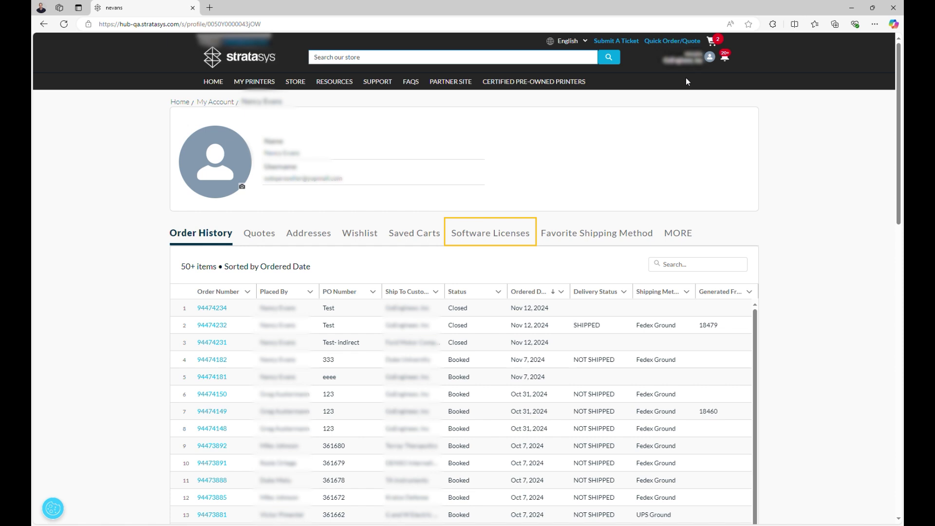
click(501, 234)
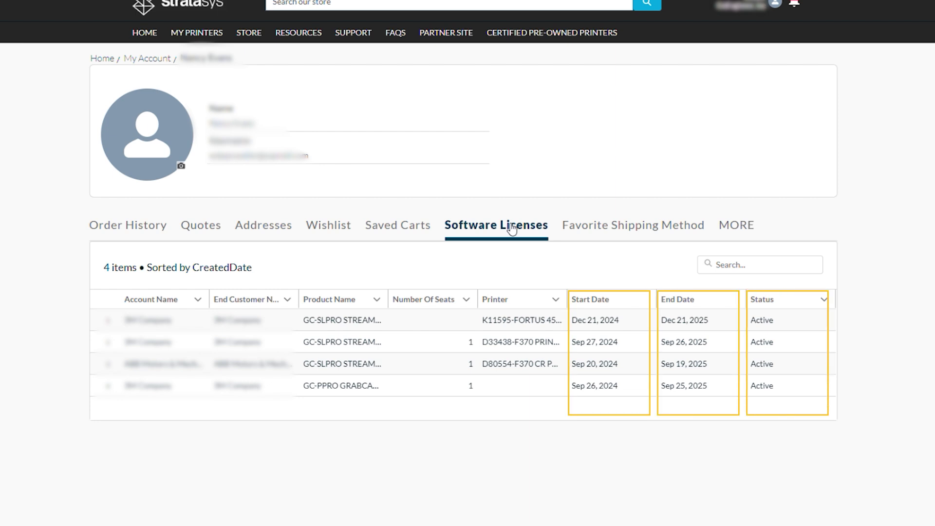
click(730, 268)
text(abb)
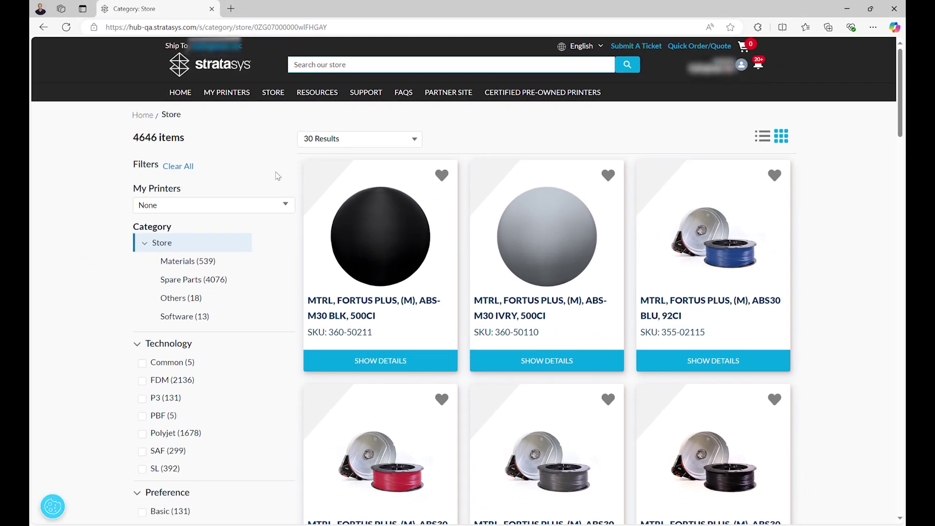
Change the shipping address to ship directly to the customer, selecting the customer's account, contact and address, and save it
click(219, 49)
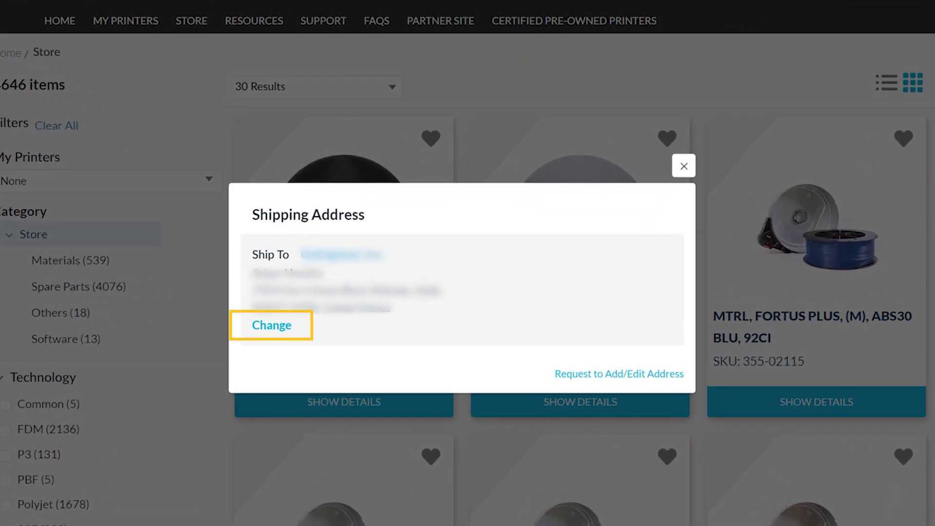
click(287, 335)
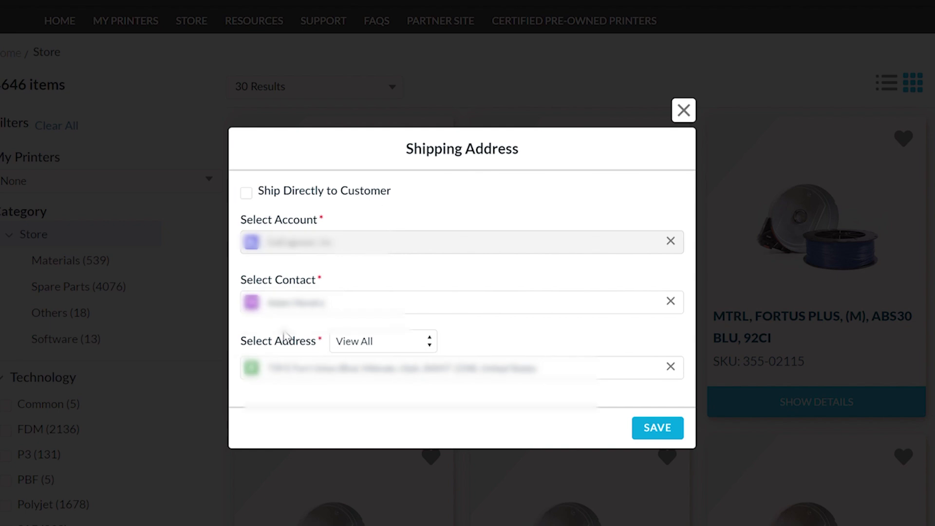
click(248, 196)
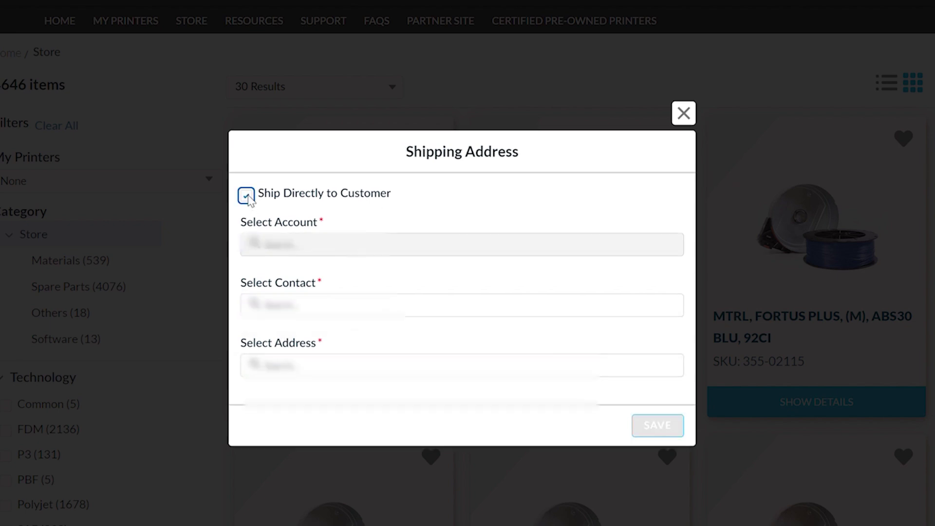
click(280, 244)
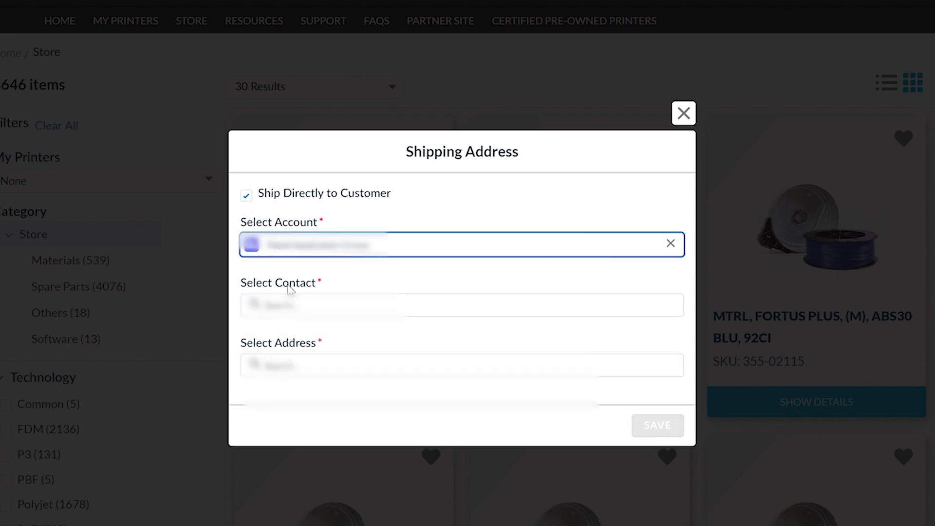
click(302, 307)
click(327, 398)
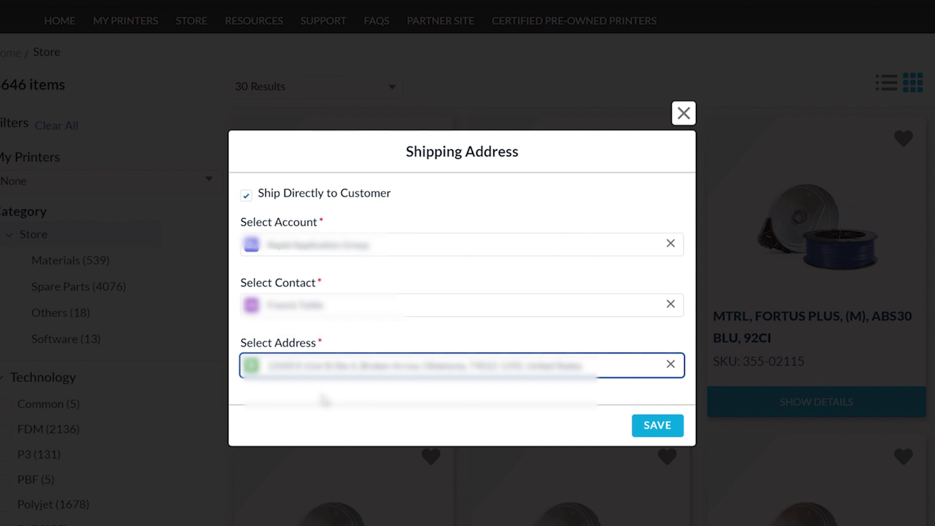
click(656, 430)
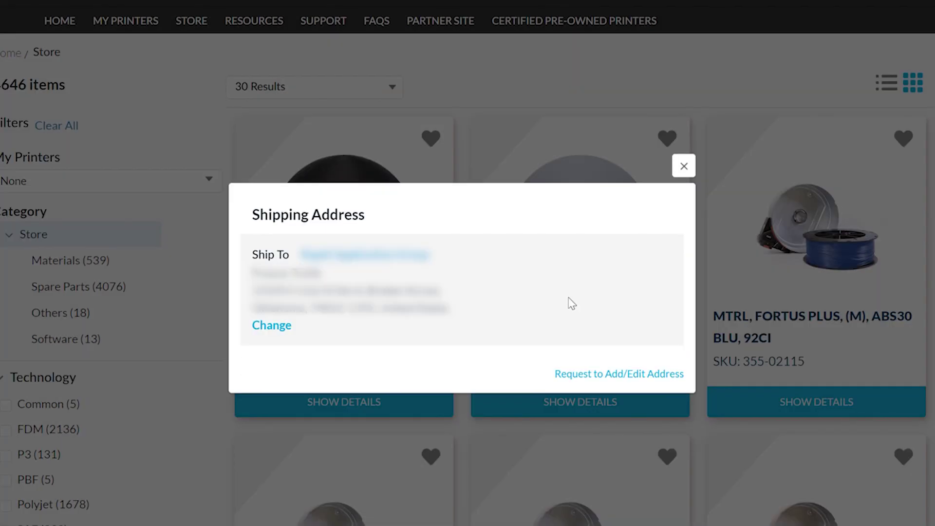
click(684, 166)
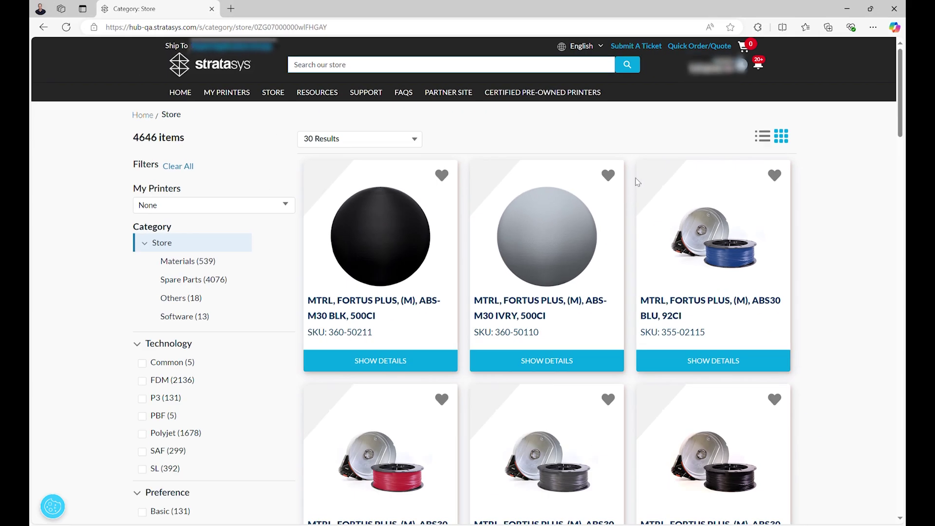
Populate a quick order with the MSC-00018-S, GC-SLPRO and GC-PPRO-ULT rows copied from the spreadsheet
click(690, 46)
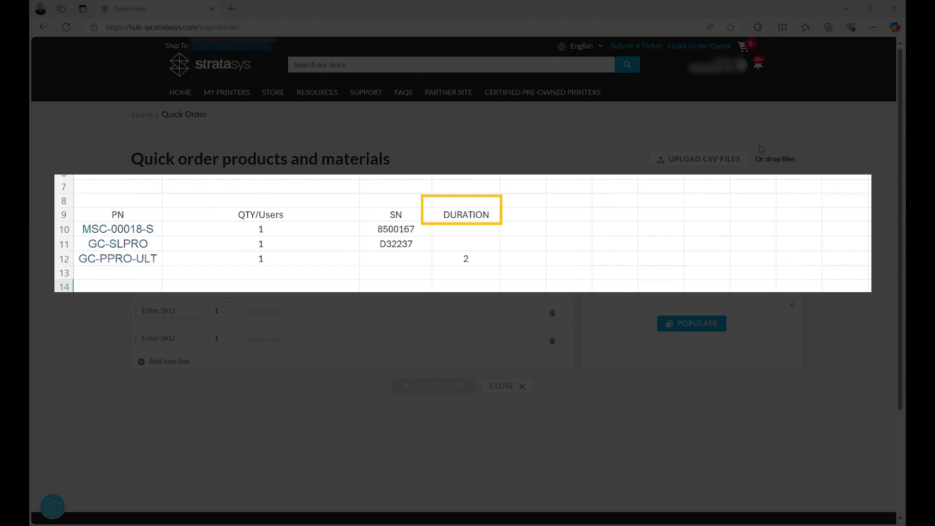
drag(116, 228, 475, 261)
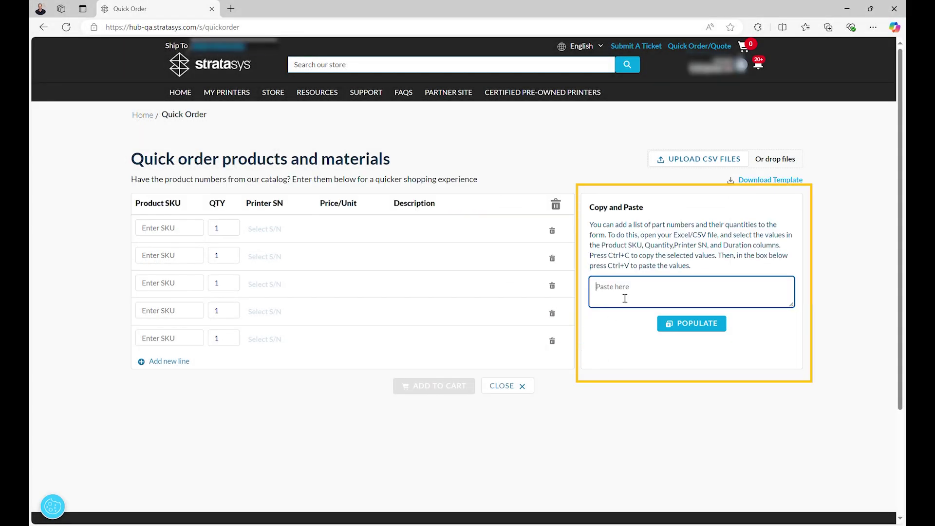
text(GC-SLPRO	1	D32237 GC-PPRO-ULT	1		2)
click(686, 325)
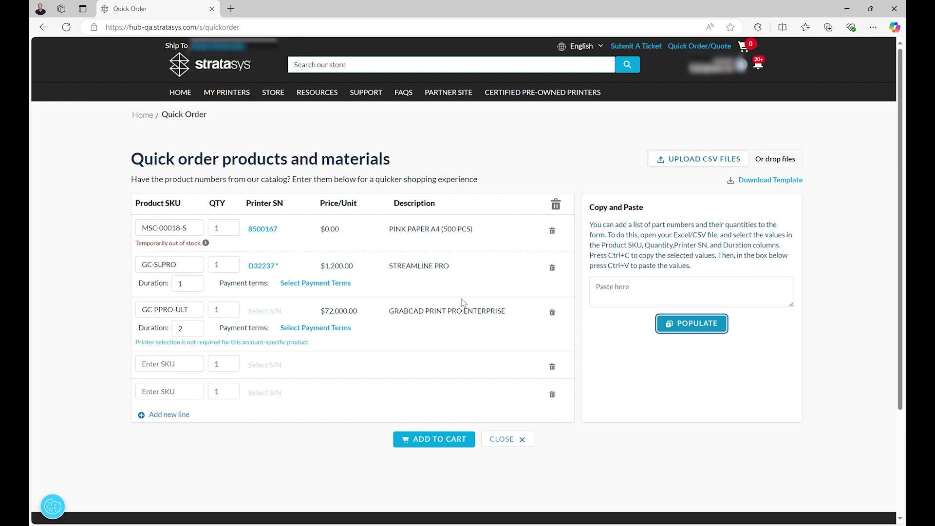
Set the GC-SLPRO line's payment terms to 1 yr monthly payments = 12 installments, begin at day 0, and add the order to the cart
click(351, 284)
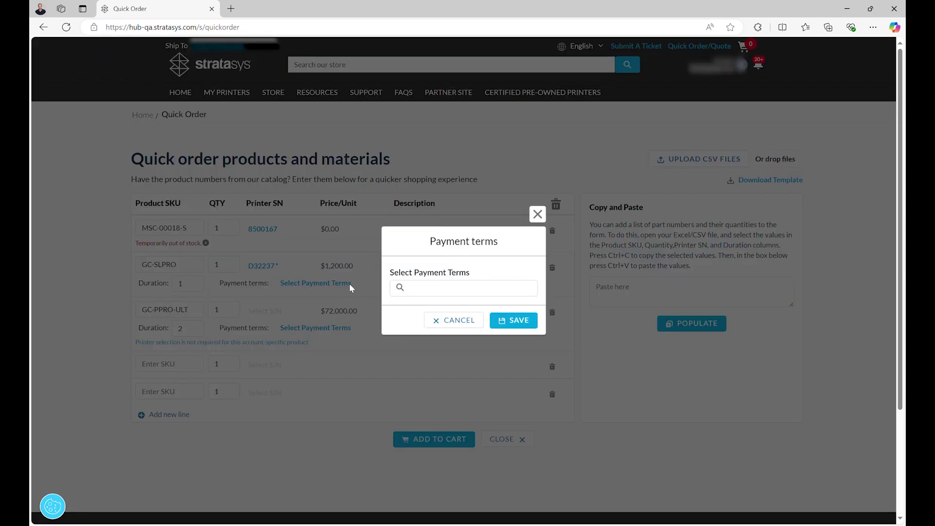
click(429, 291)
click(427, 312)
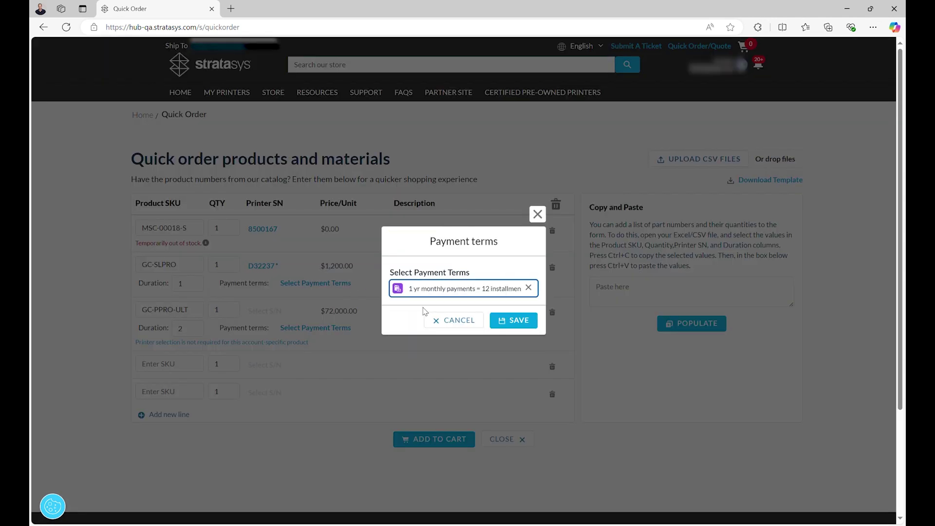
click(511, 322)
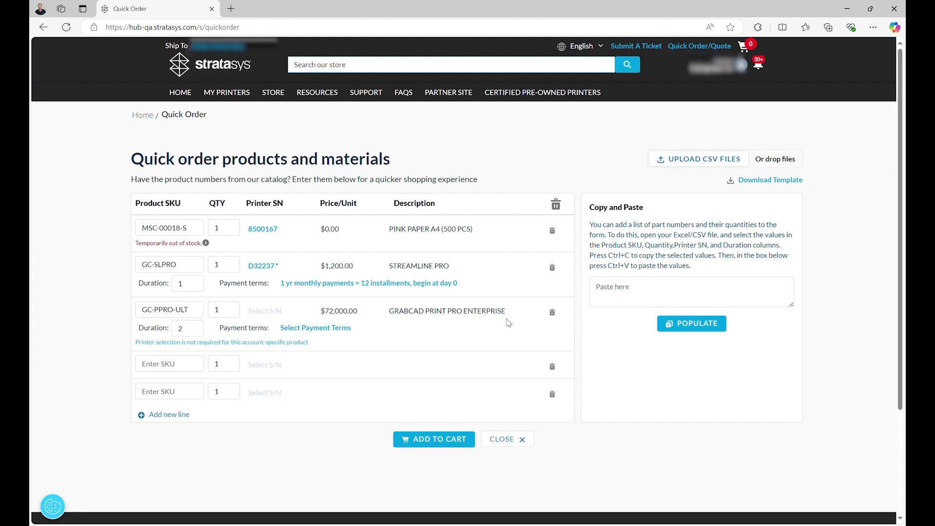
click(452, 441)
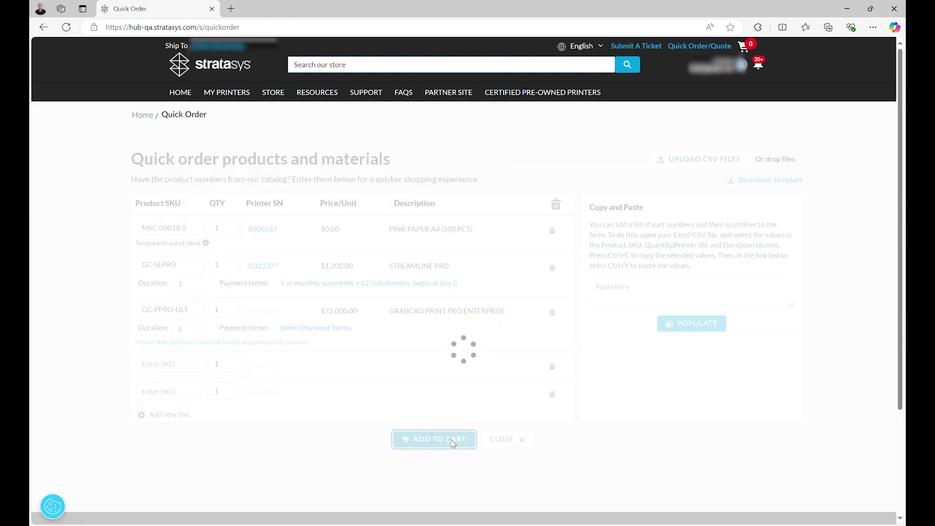